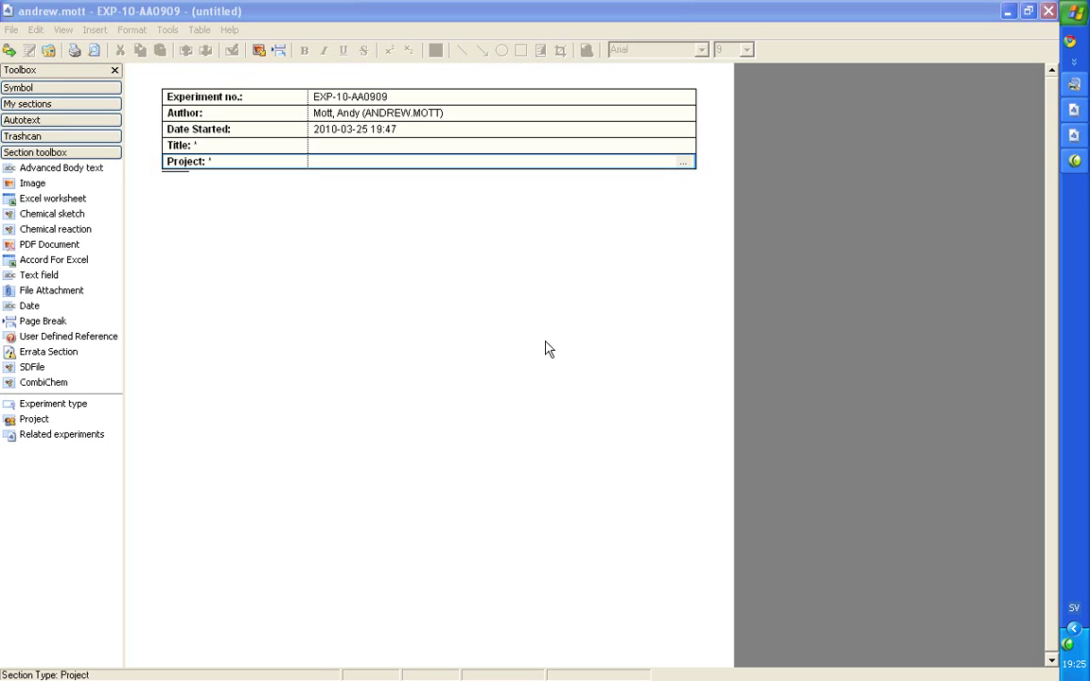
Step: Insert a CombiChem section into the experiment and open a new structure for its first reactant in Symyx Draw
double_click(38, 384)
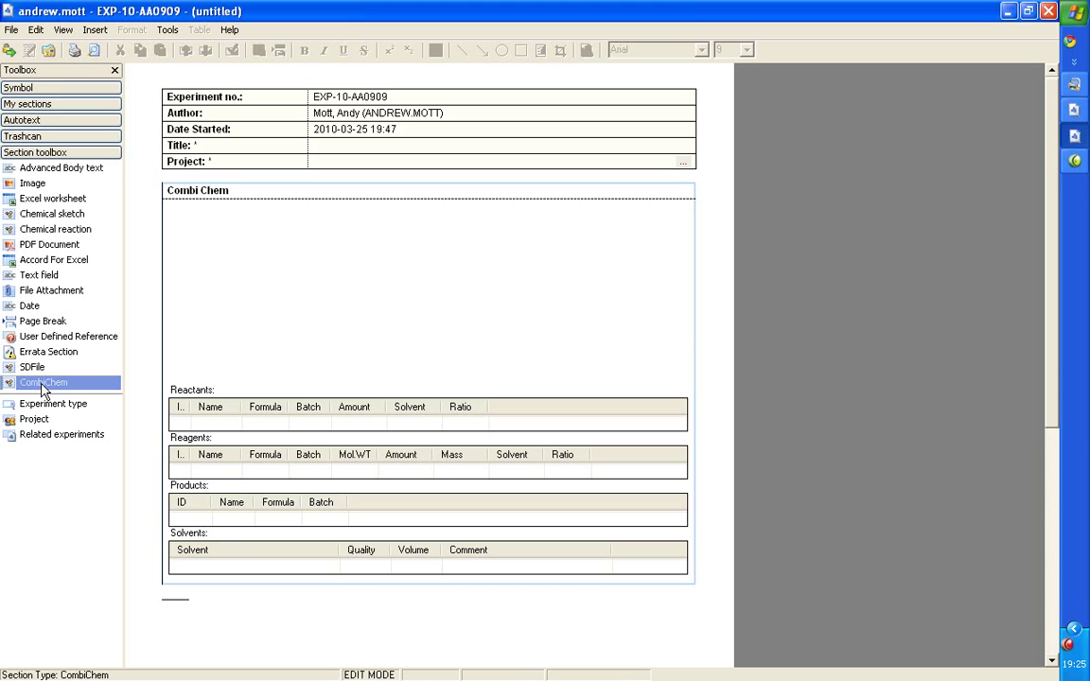
left_click(252, 429)
double_click(254, 429)
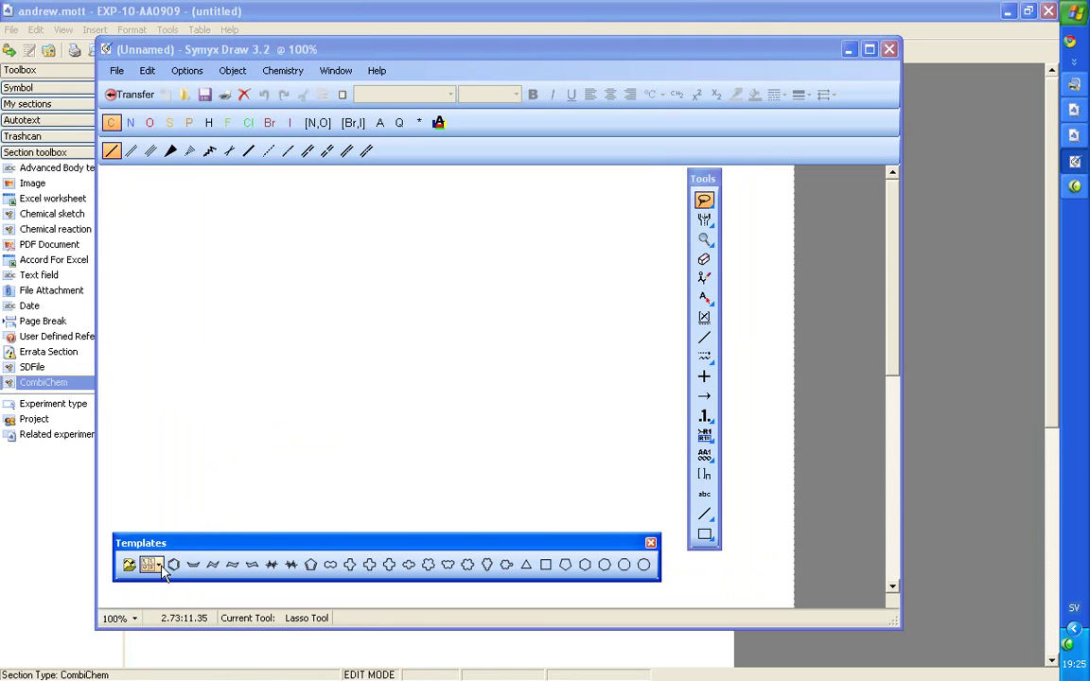
Step: Draw a benzene ring bearing one single-bonded [Br,I] substituent and transfer the structure to the CombiChem section
left_click(173, 564)
left_click(279, 386)
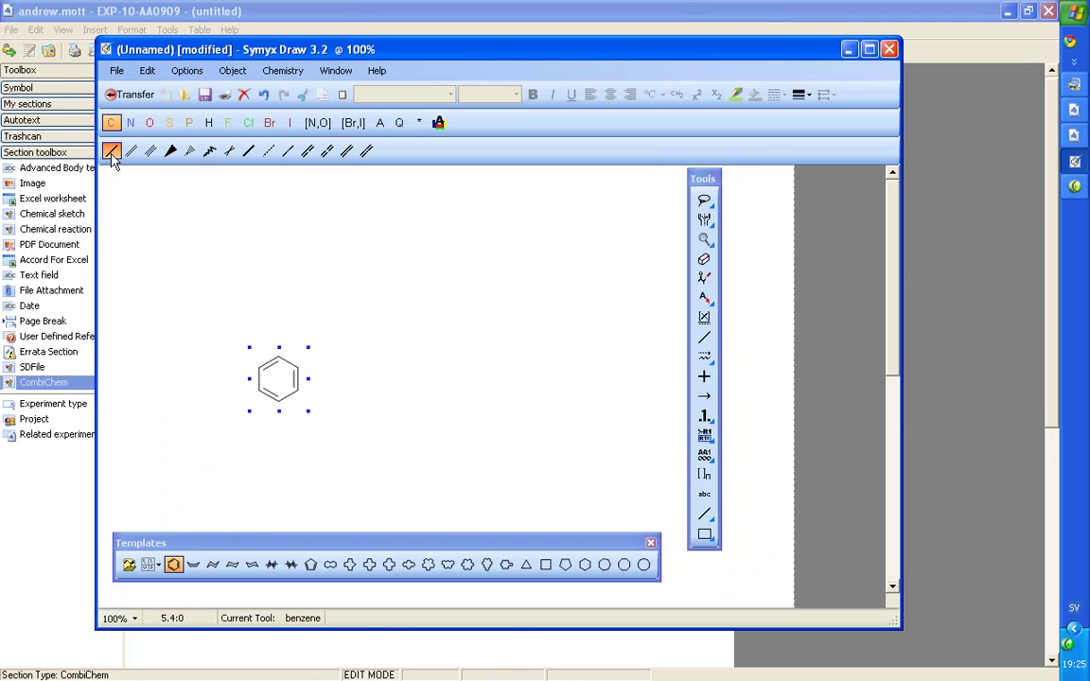
left_click(112, 151)
left_click(279, 359)
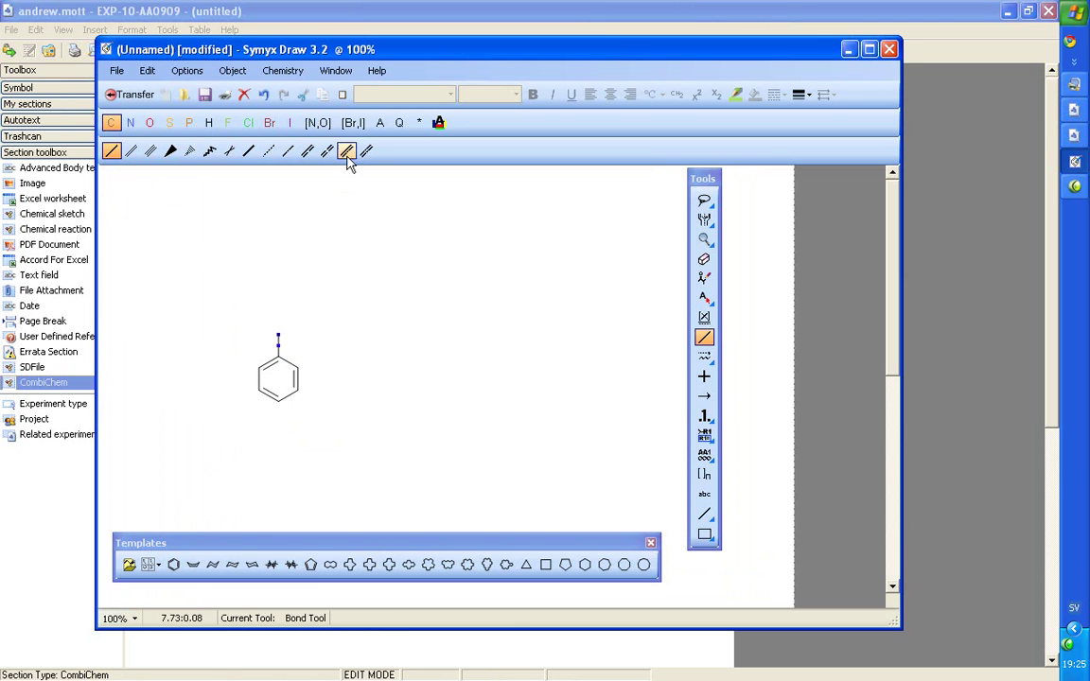
left_click(353, 122)
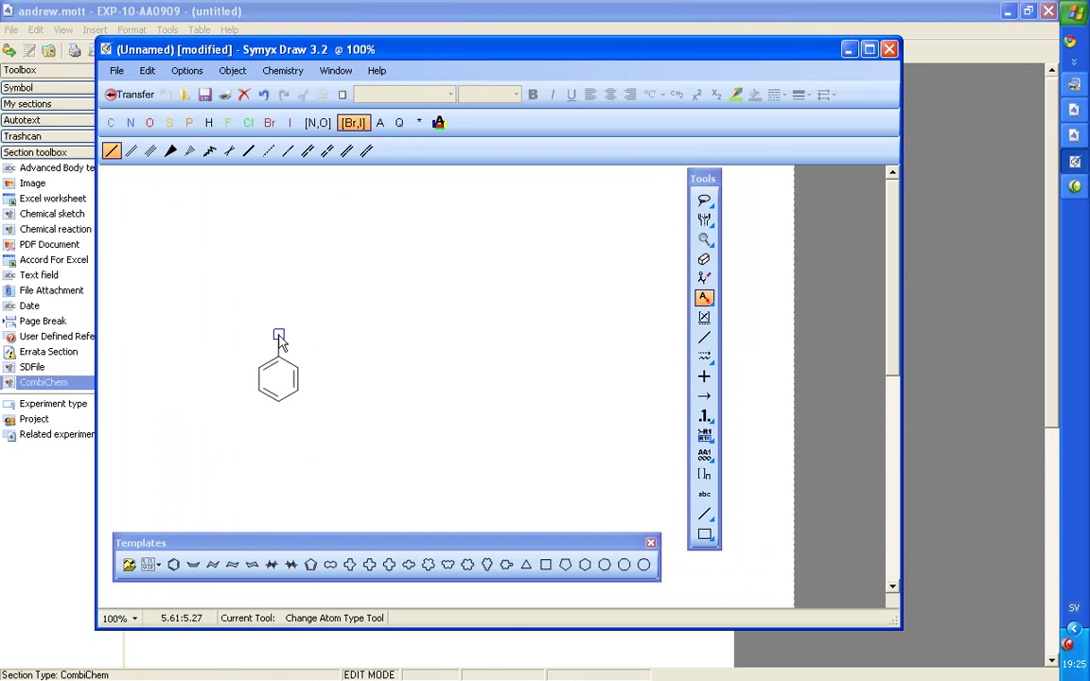
left_click(284, 332)
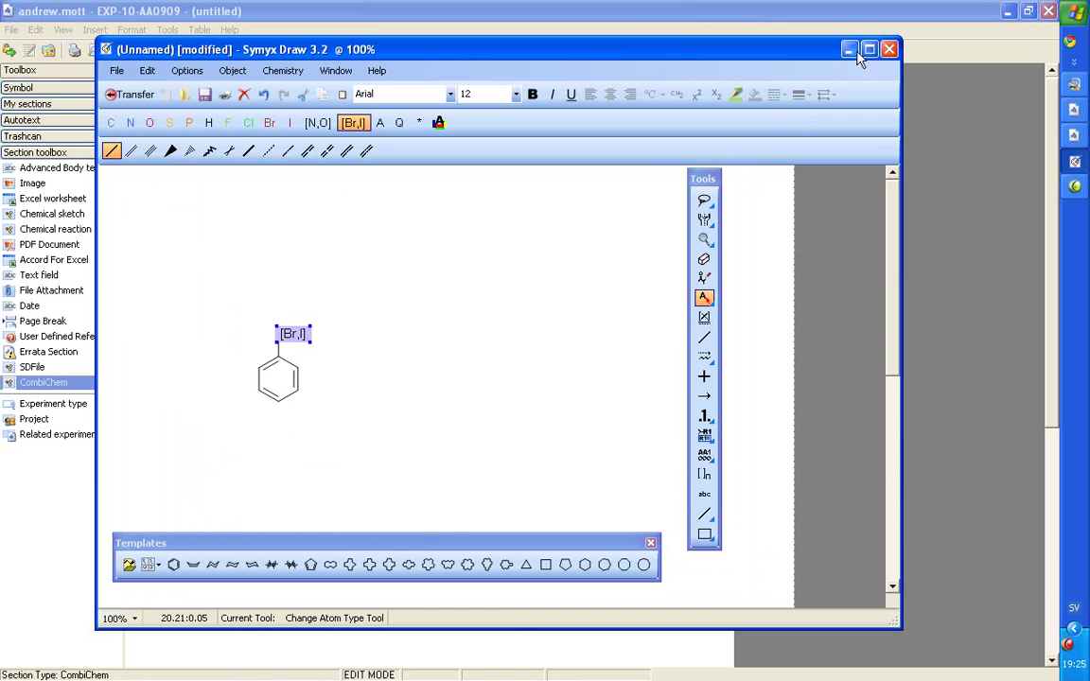
left_click(890, 51)
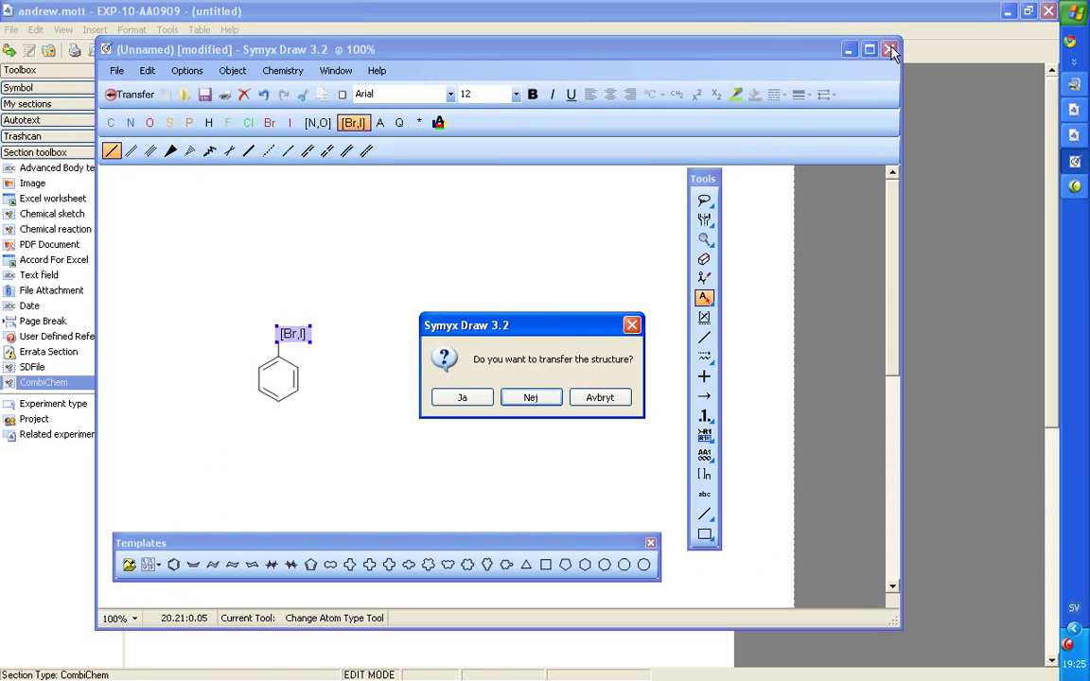
left_click(463, 397)
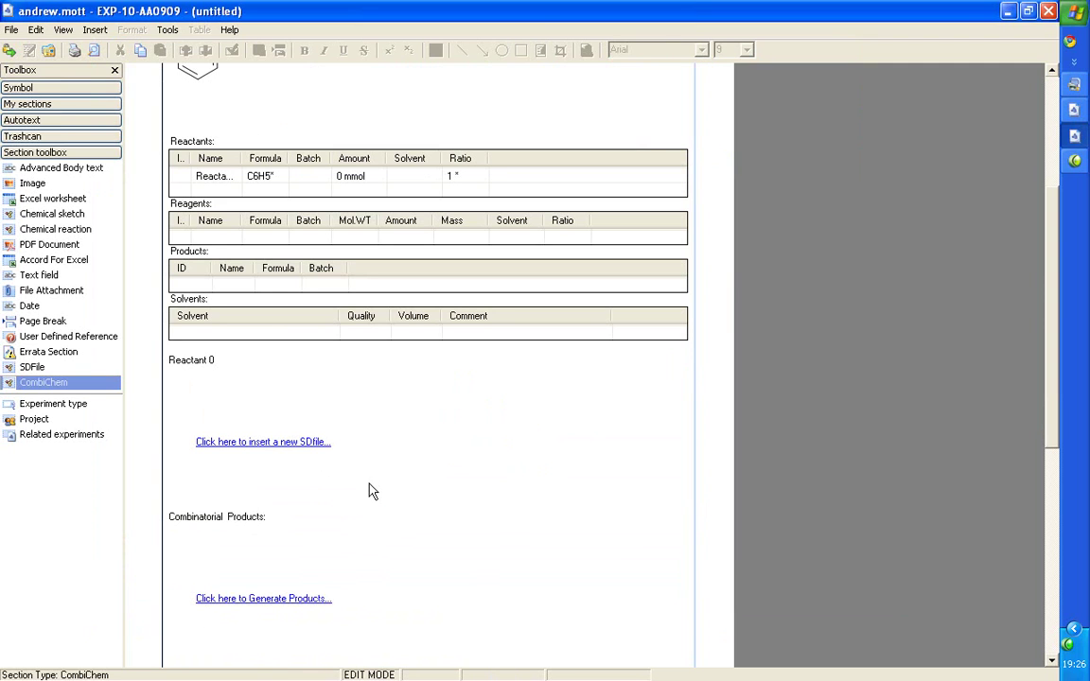
Step: Name the first reactant "Aryl bromide" and widen the Name column of the Reactants table
double_click(219, 177)
type("Ary")
type("l brom")
type("ide")
left_click_drag(243, 158, 280, 154)
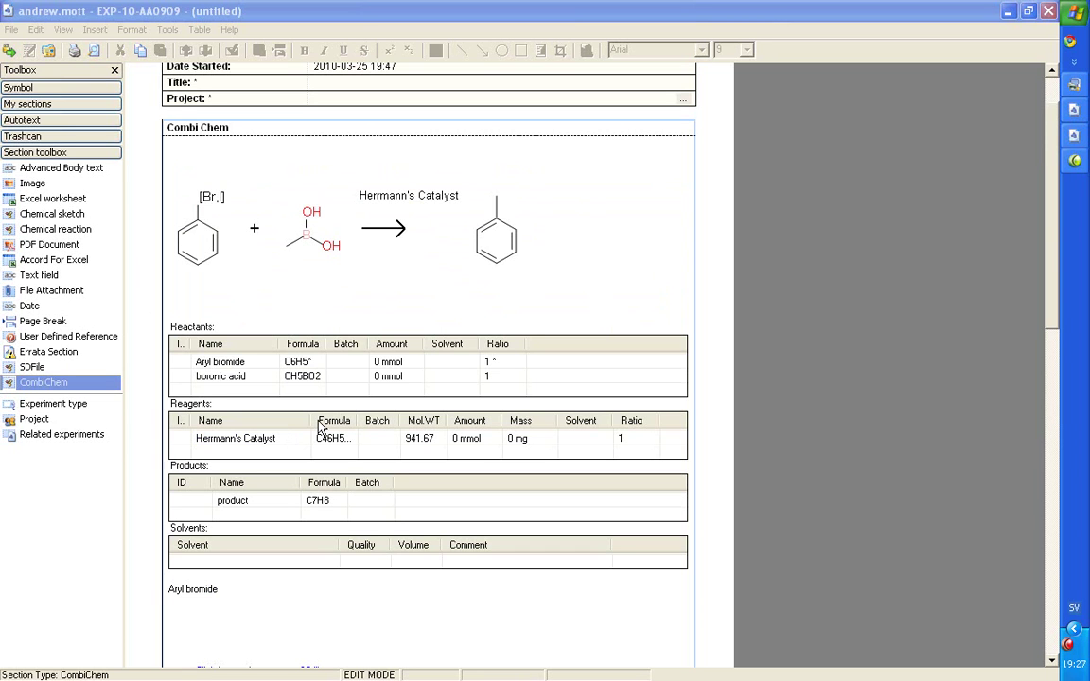
Step: Set the aryl bromide amount in the Reactants table to 1 mmol
left_click(379, 365)
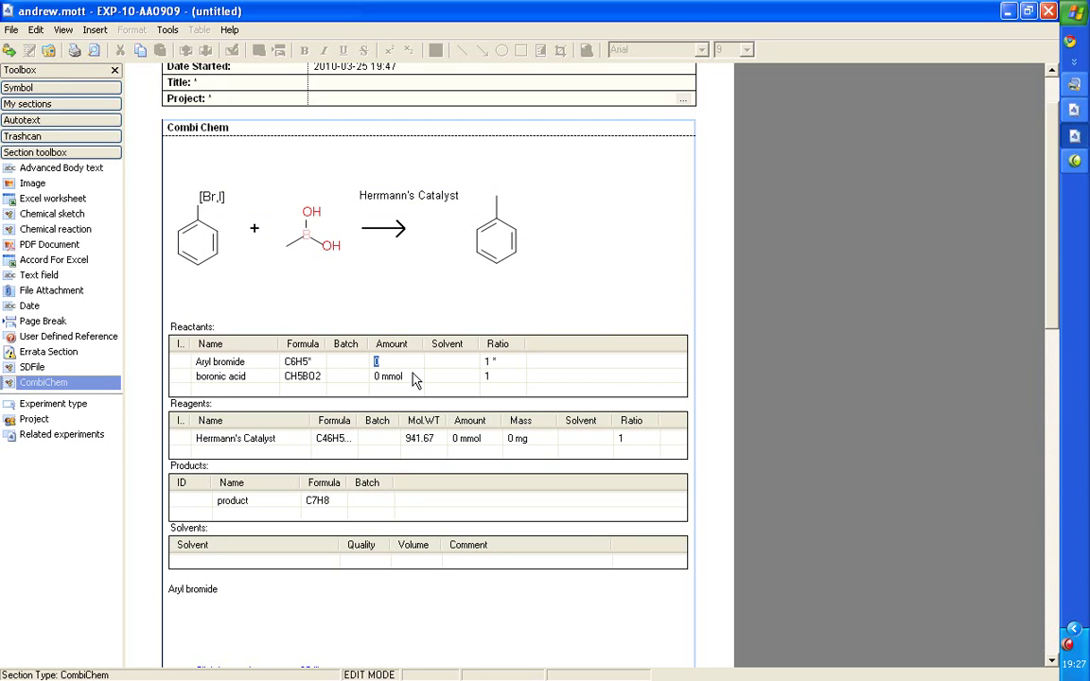
type("1")
left_click(432, 378)
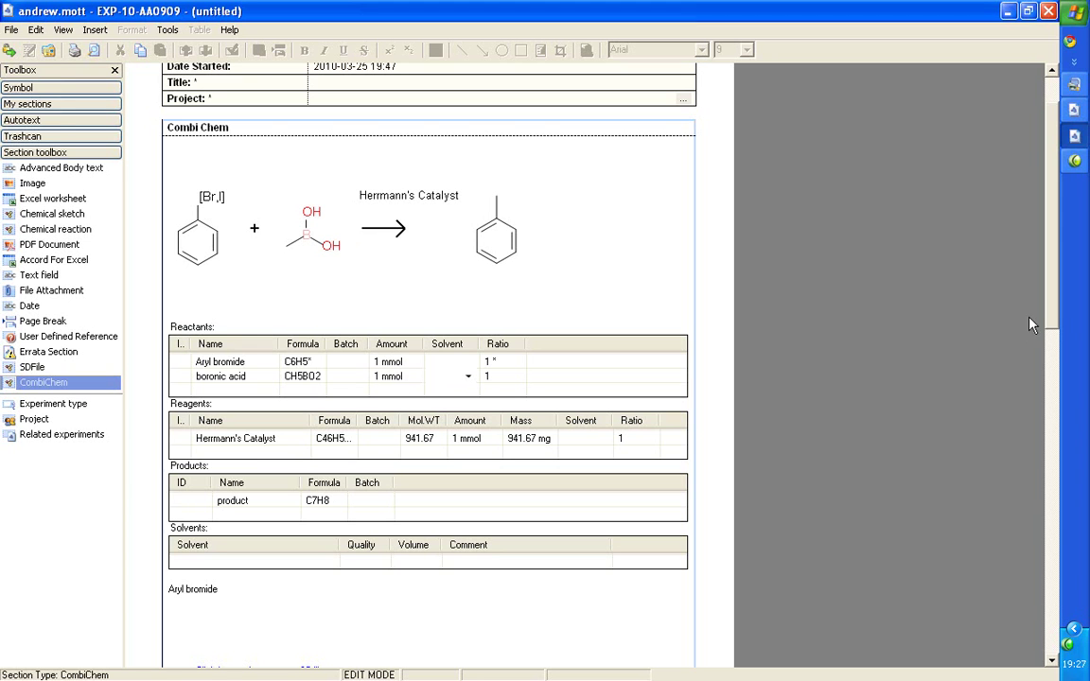
Step: Import bromo.sdf as the aryl bromide compound list and boronic acids.sdf as the boronic acid compound list
left_click_drag(1051, 311, 1037, 449)
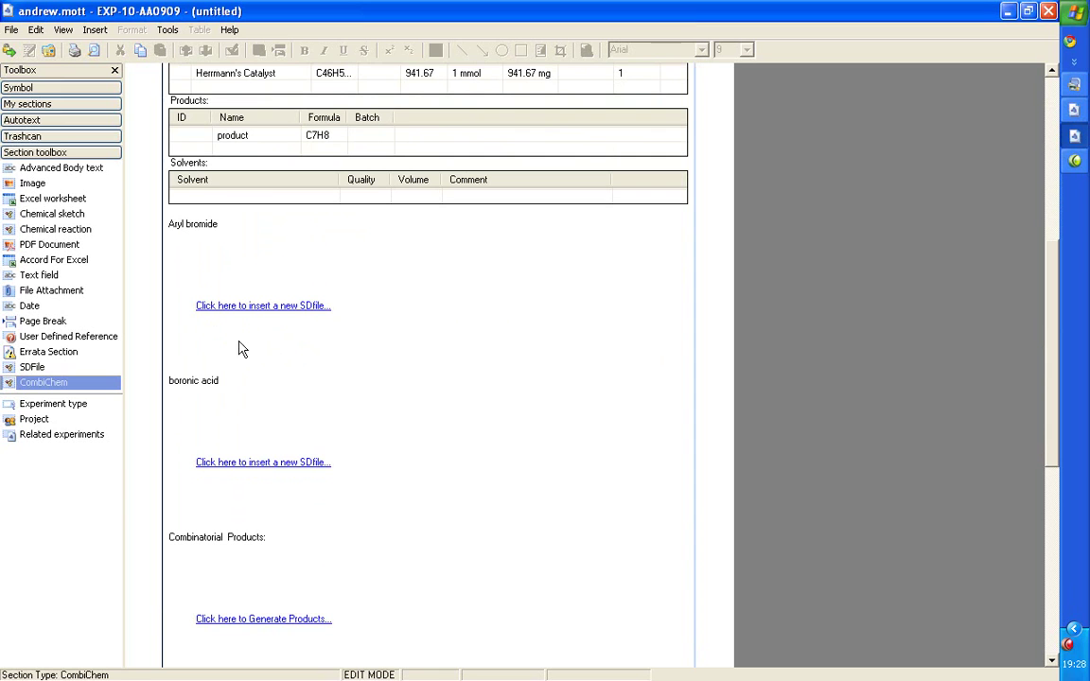
left_click(294, 308)
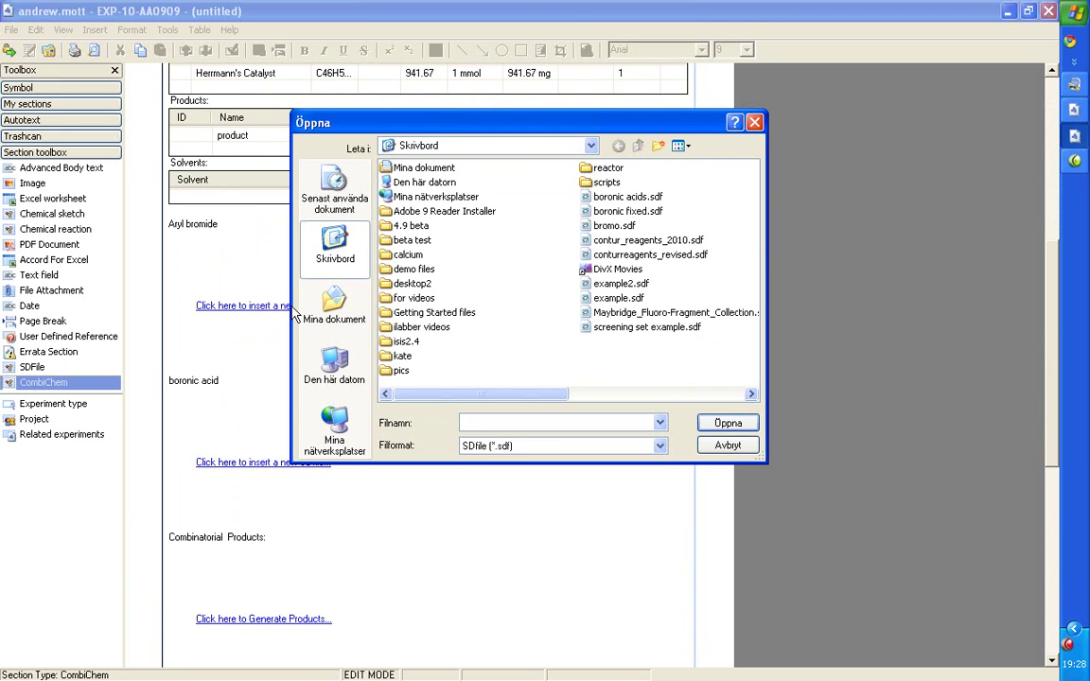
double_click(610, 226)
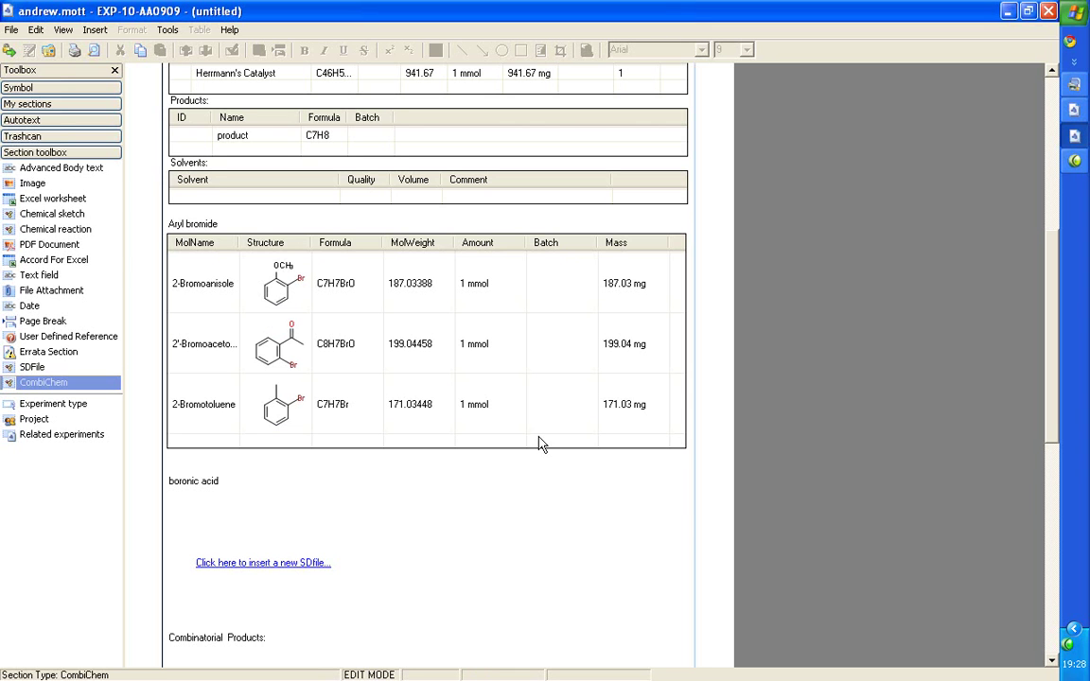
left_click(287, 566)
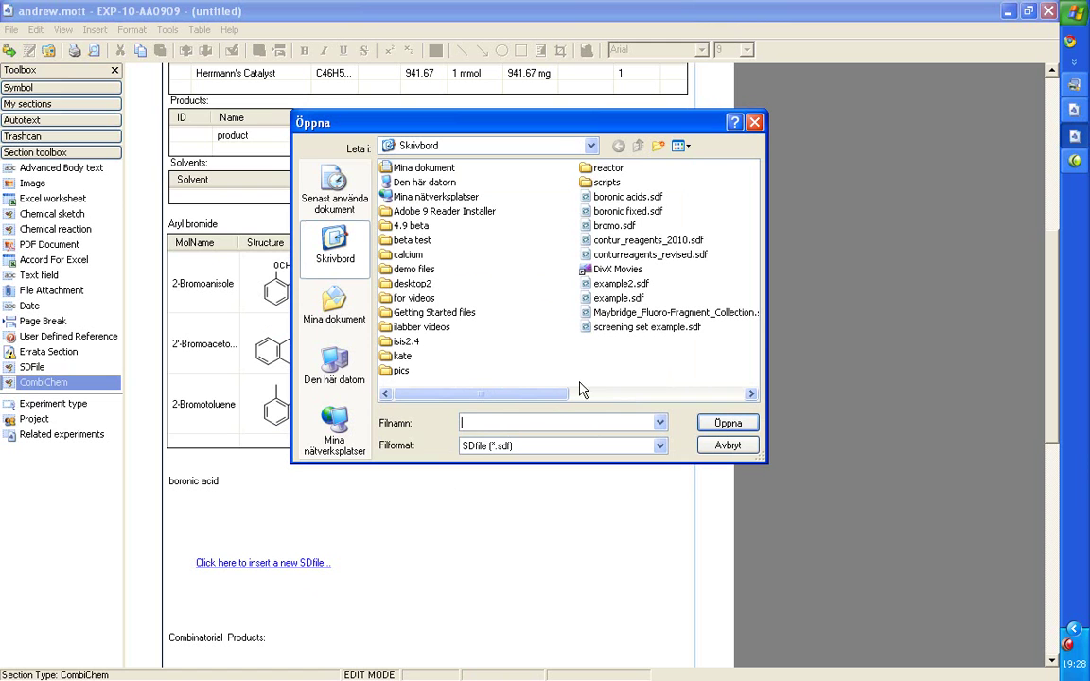
double_click(623, 198)
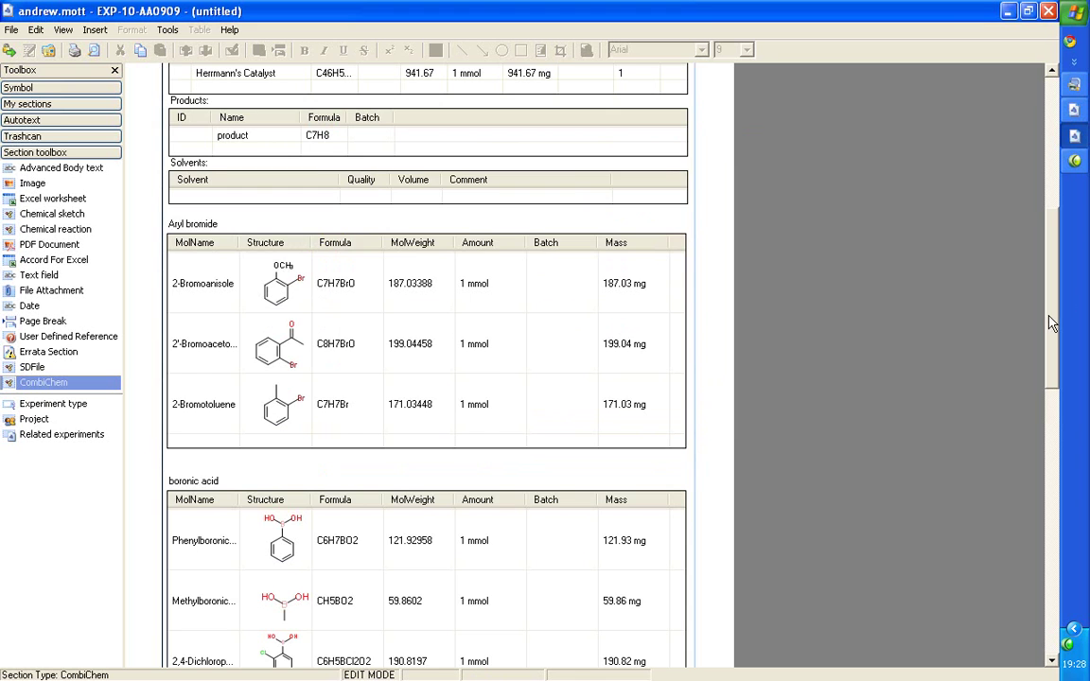
Step: Start generating the combinatorial products with the Combinatorial enumeration type and accept atom mapping
left_click_drag(1050, 321, 1046, 464)
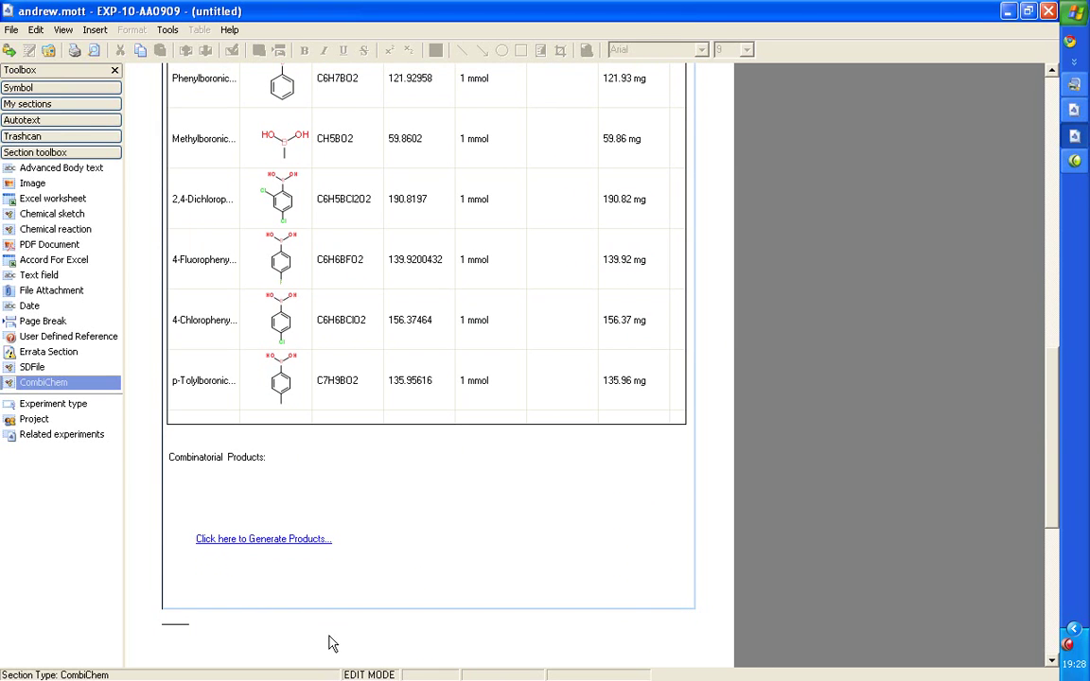
left_click(270, 540)
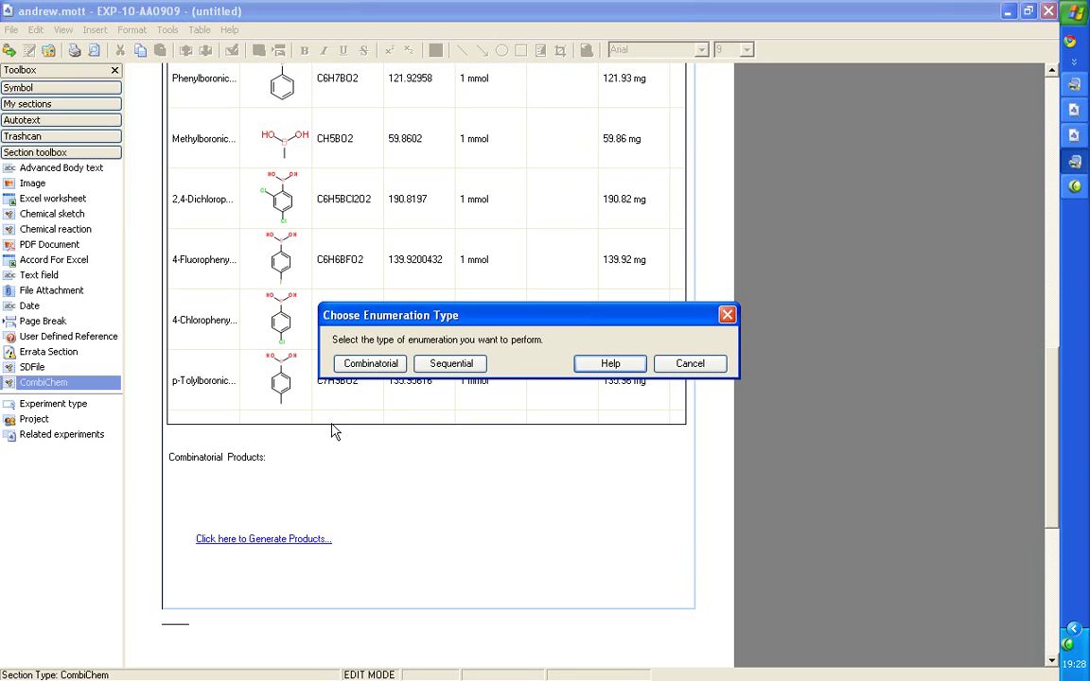
left_click(371, 365)
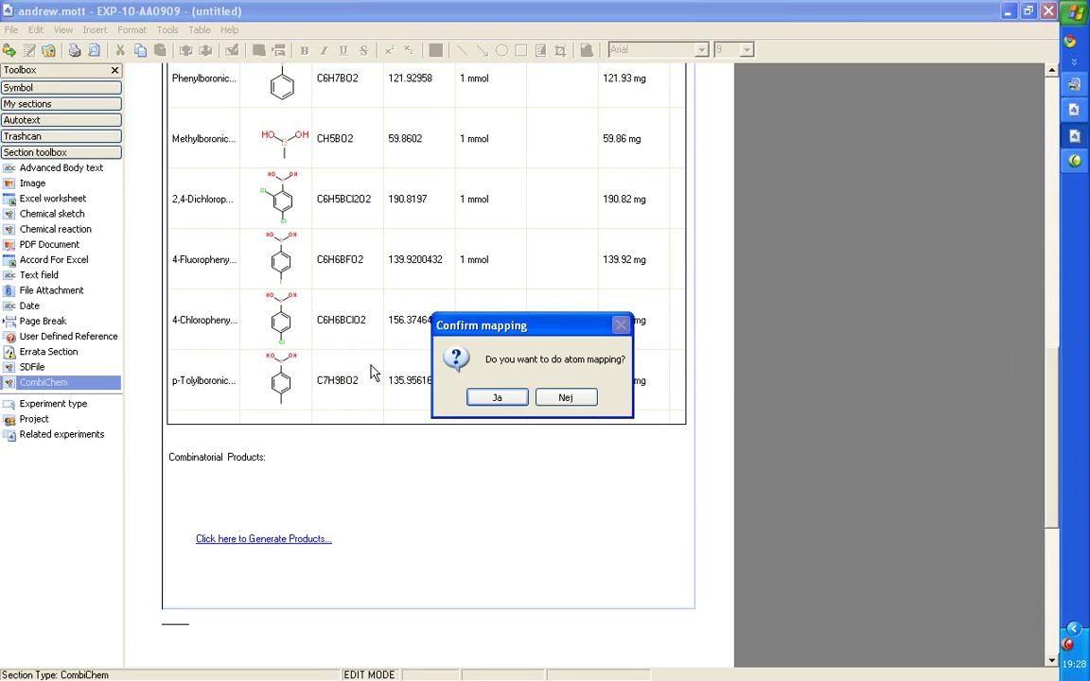
left_click(499, 401)
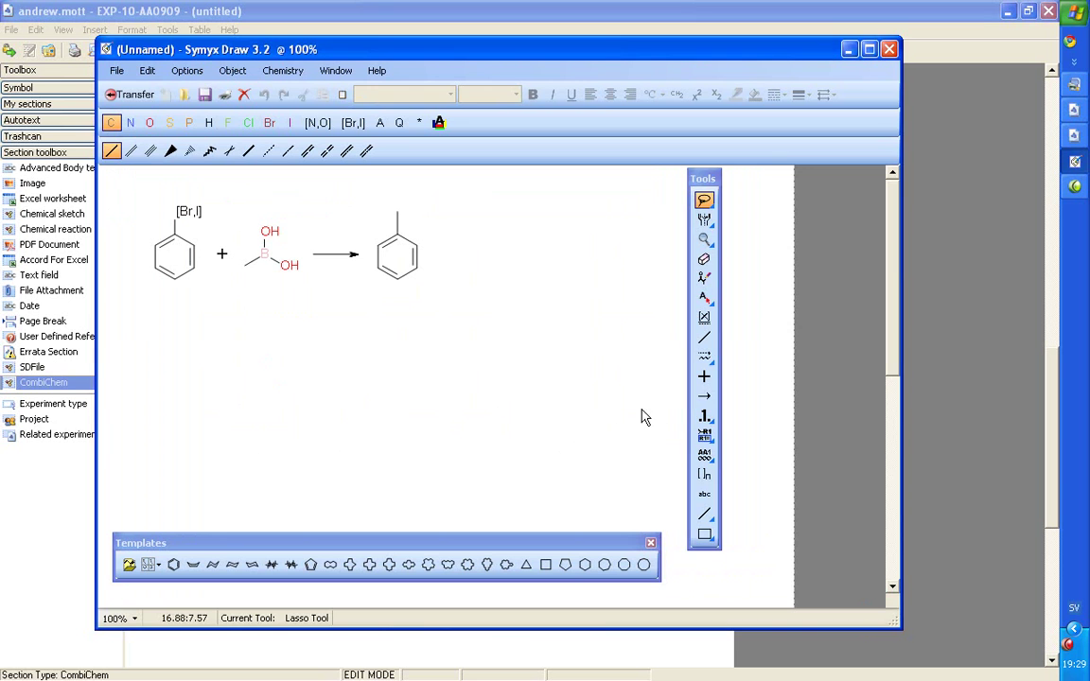
Step: Map the boronic acid's methyl carbon and three aryl ring carbons to their matching product atoms, and transfer the mapped reaction
left_click(704, 416)
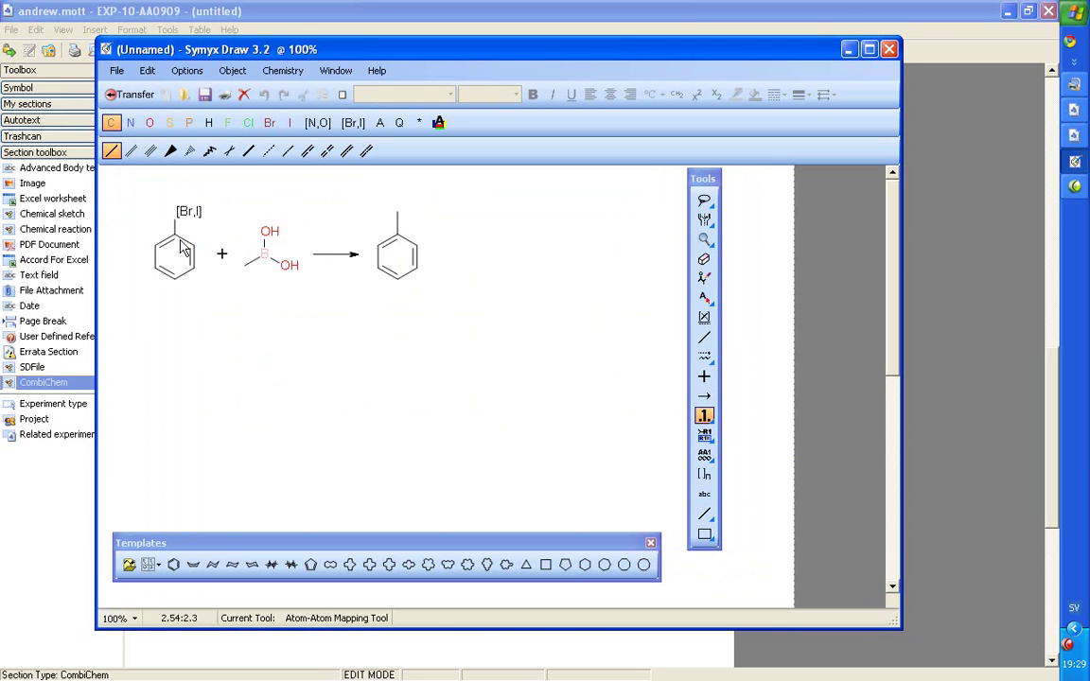
left_click_drag(245, 268, 399, 220)
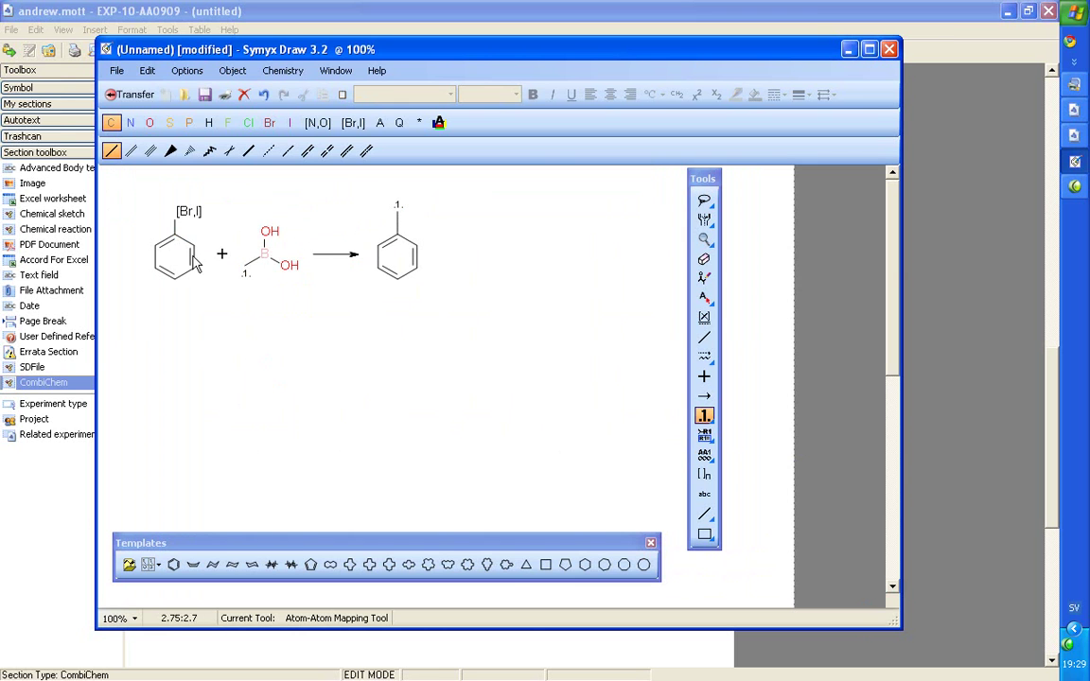
left_click_drag(174, 236, 398, 242)
left_click_drag(192, 245, 411, 251)
left_click_drag(193, 270, 414, 271)
left_click(889, 49)
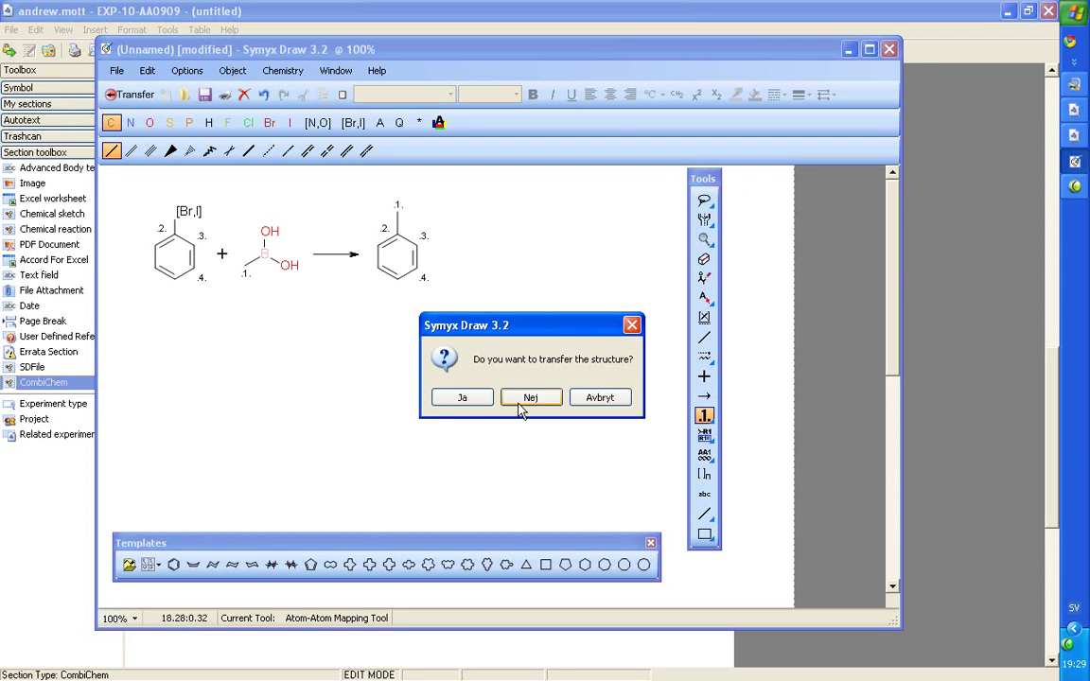
left_click(458, 396)
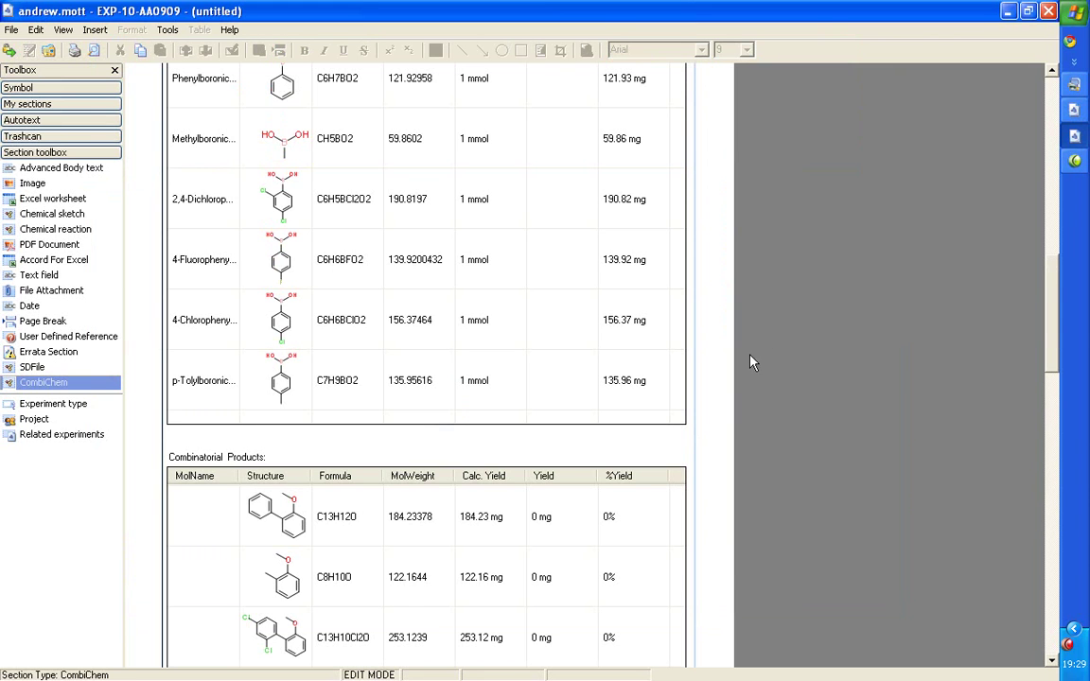
Step: Review the generated combinatorial products and set the yield of the first product, C13H12O, to 134 mg
scroll(795, 360, "down", 10)
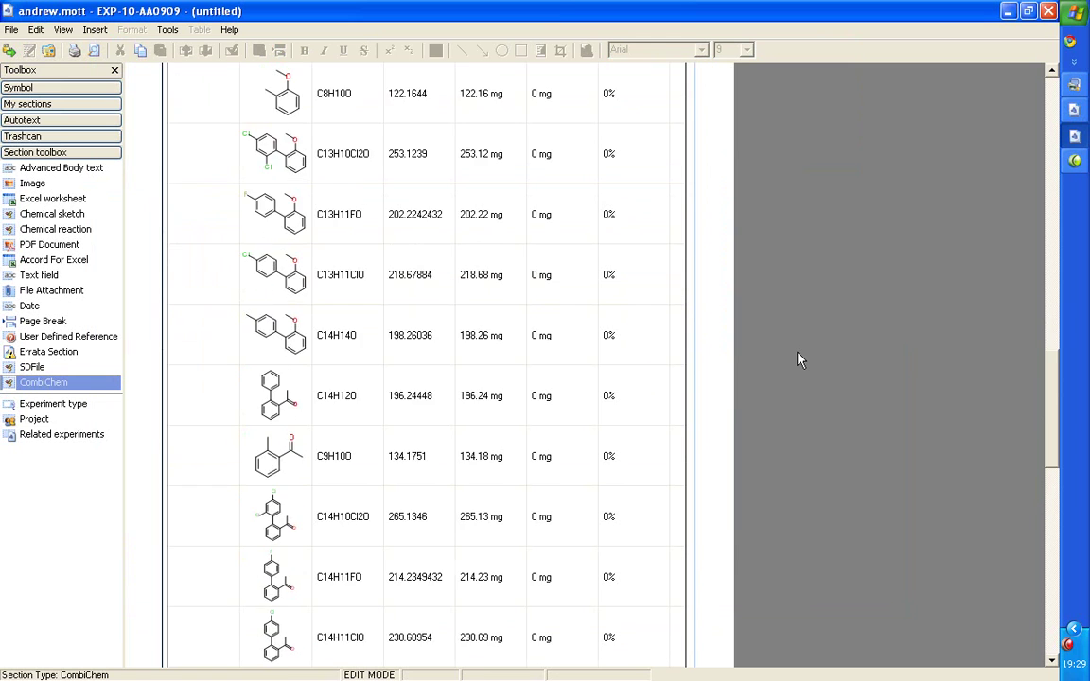
scroll(798, 360, "down", 2)
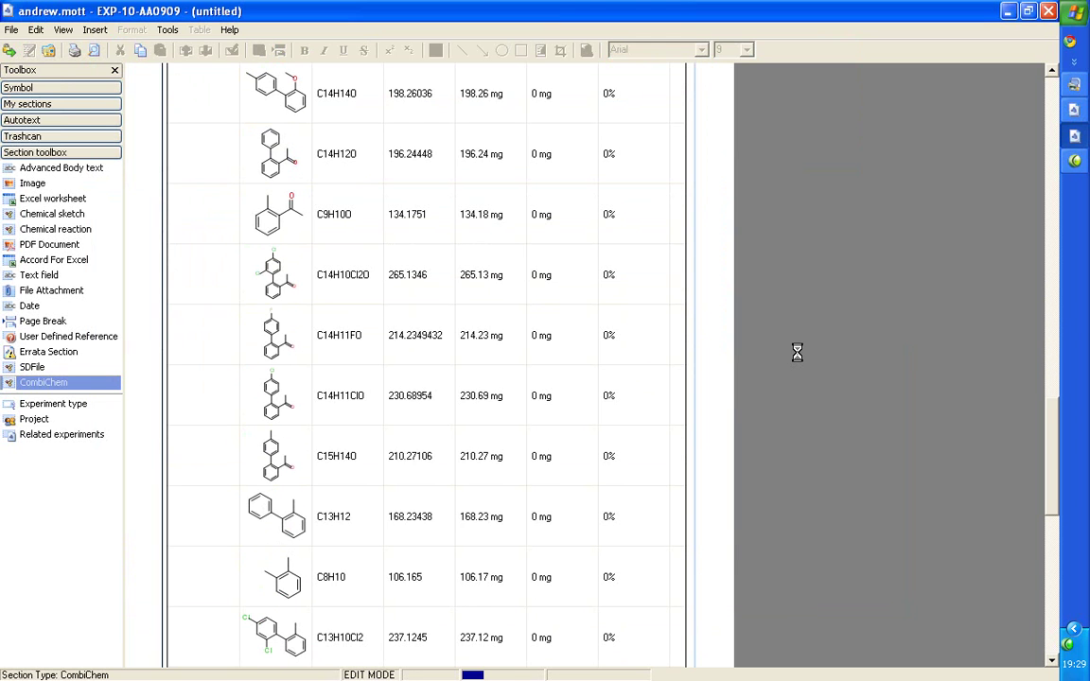
scroll(798, 354, "down", 2)
scroll(797, 360, "down", 3)
scroll(797, 359, "up", 15)
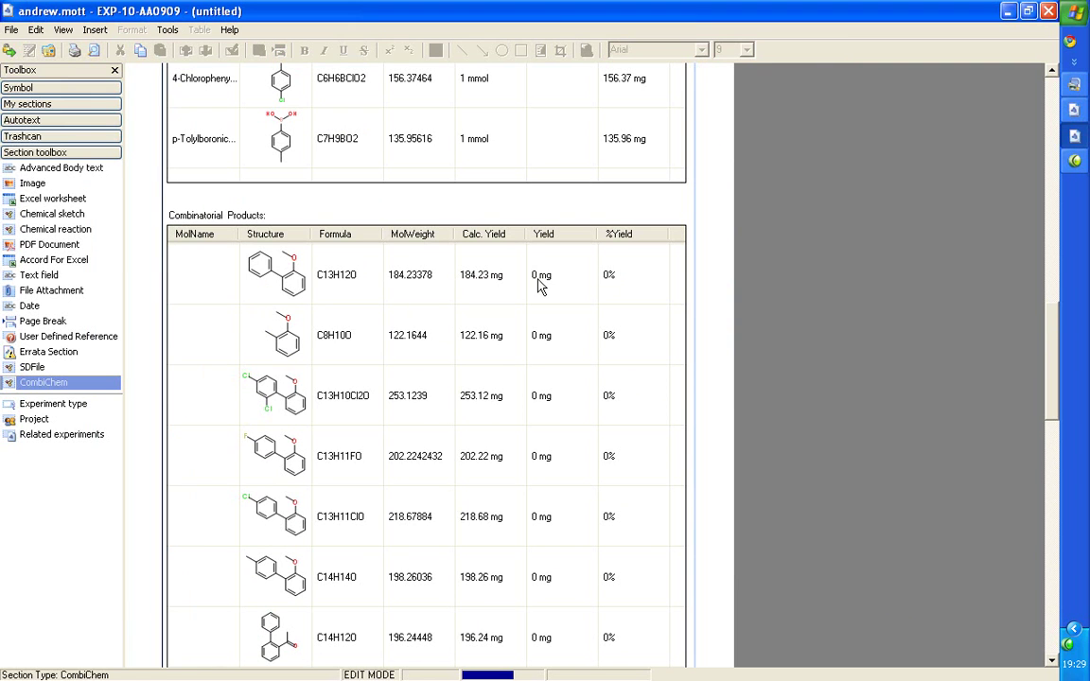
double_click(537, 276)
type("134")
double_click(578, 347)
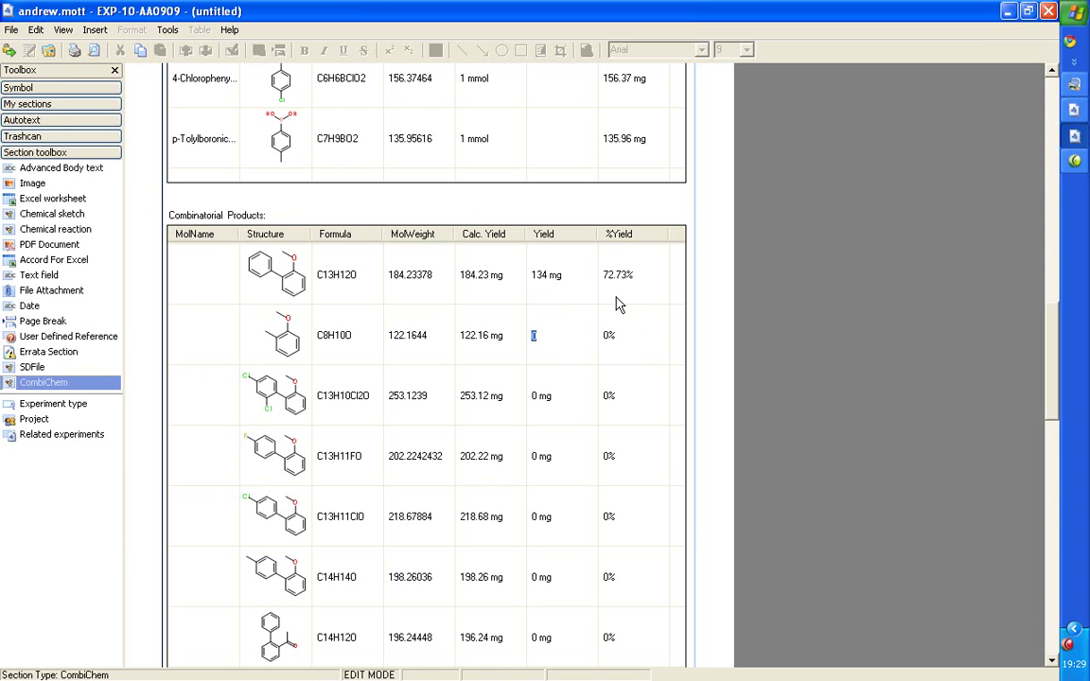
Step: Name the first two combinatorial products CON001 and CON002
right_click(480, 283)
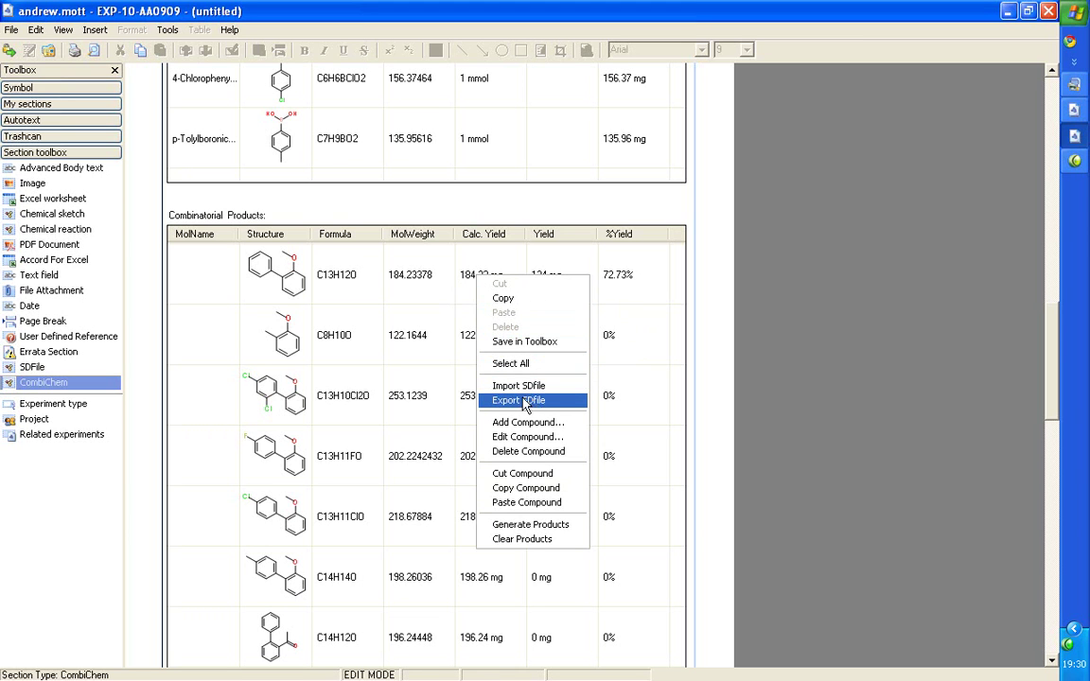
left_click(191, 277)
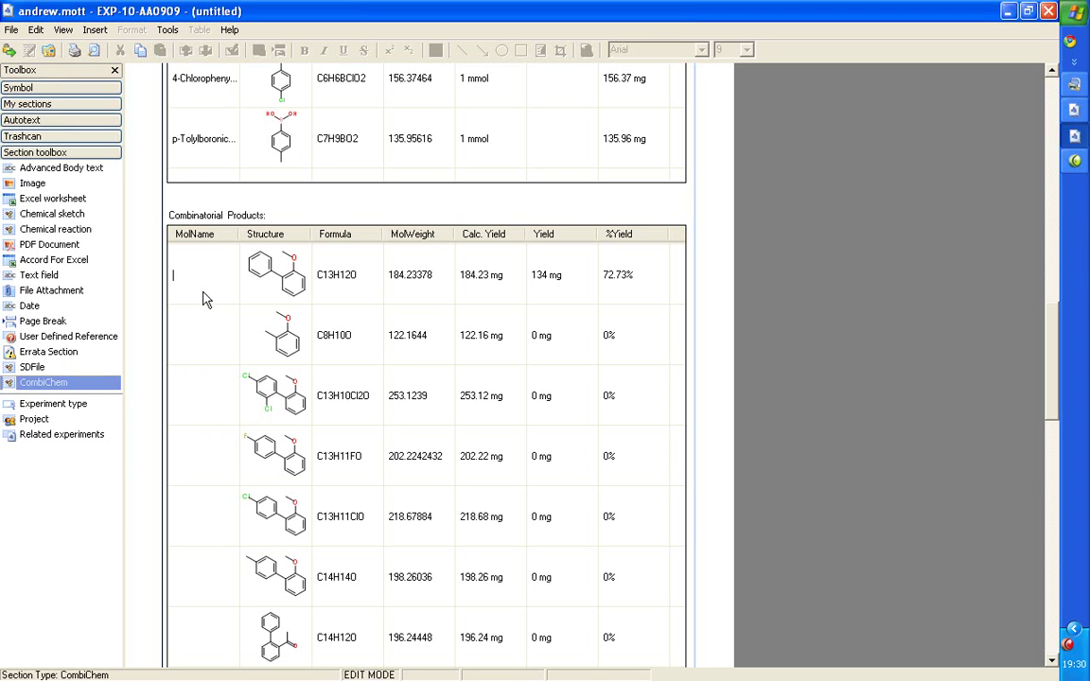
type("CON001")
left_click(198, 339)
type("CON002")
left_click(386, 629)
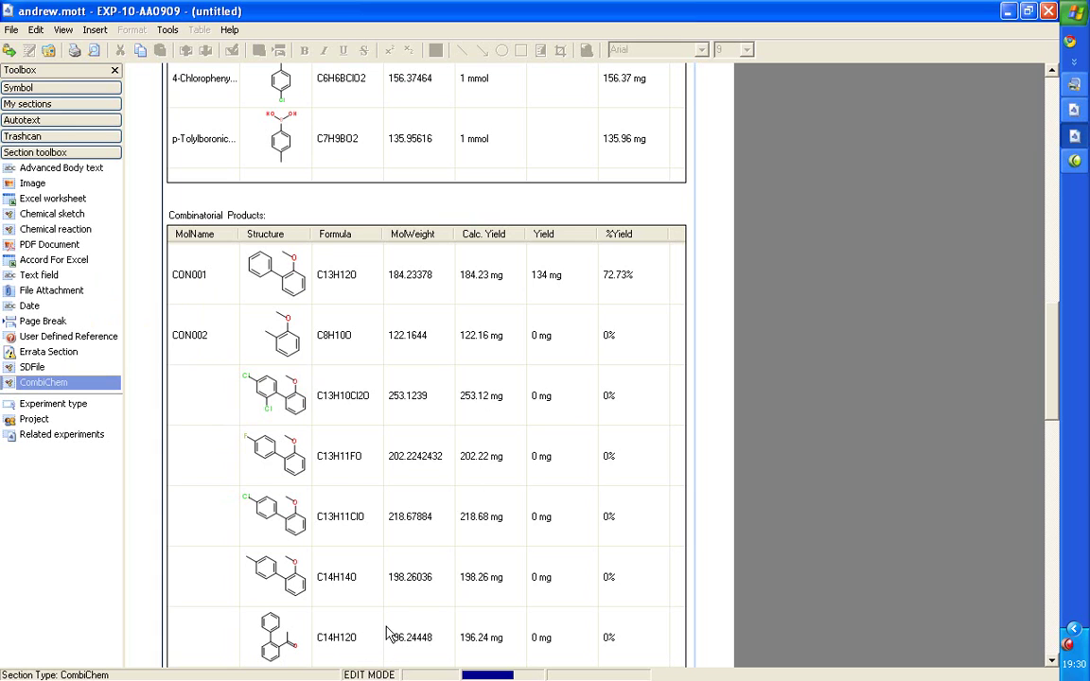